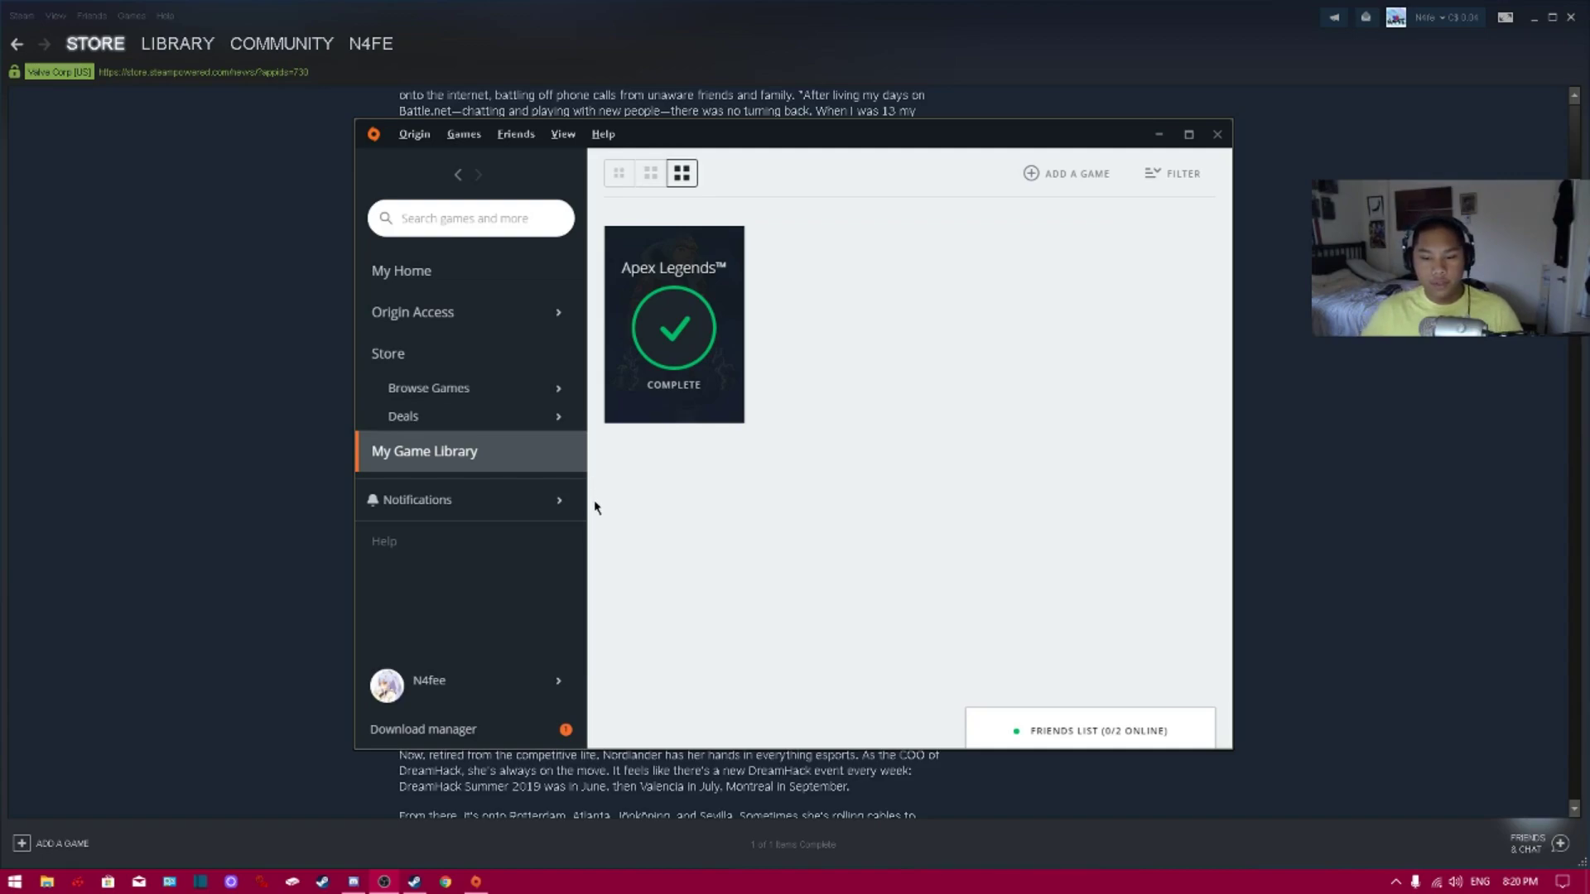
- Check that Apex Legends shows as complete in the Origin library, then bring up Chrome
left_click(384, 881)
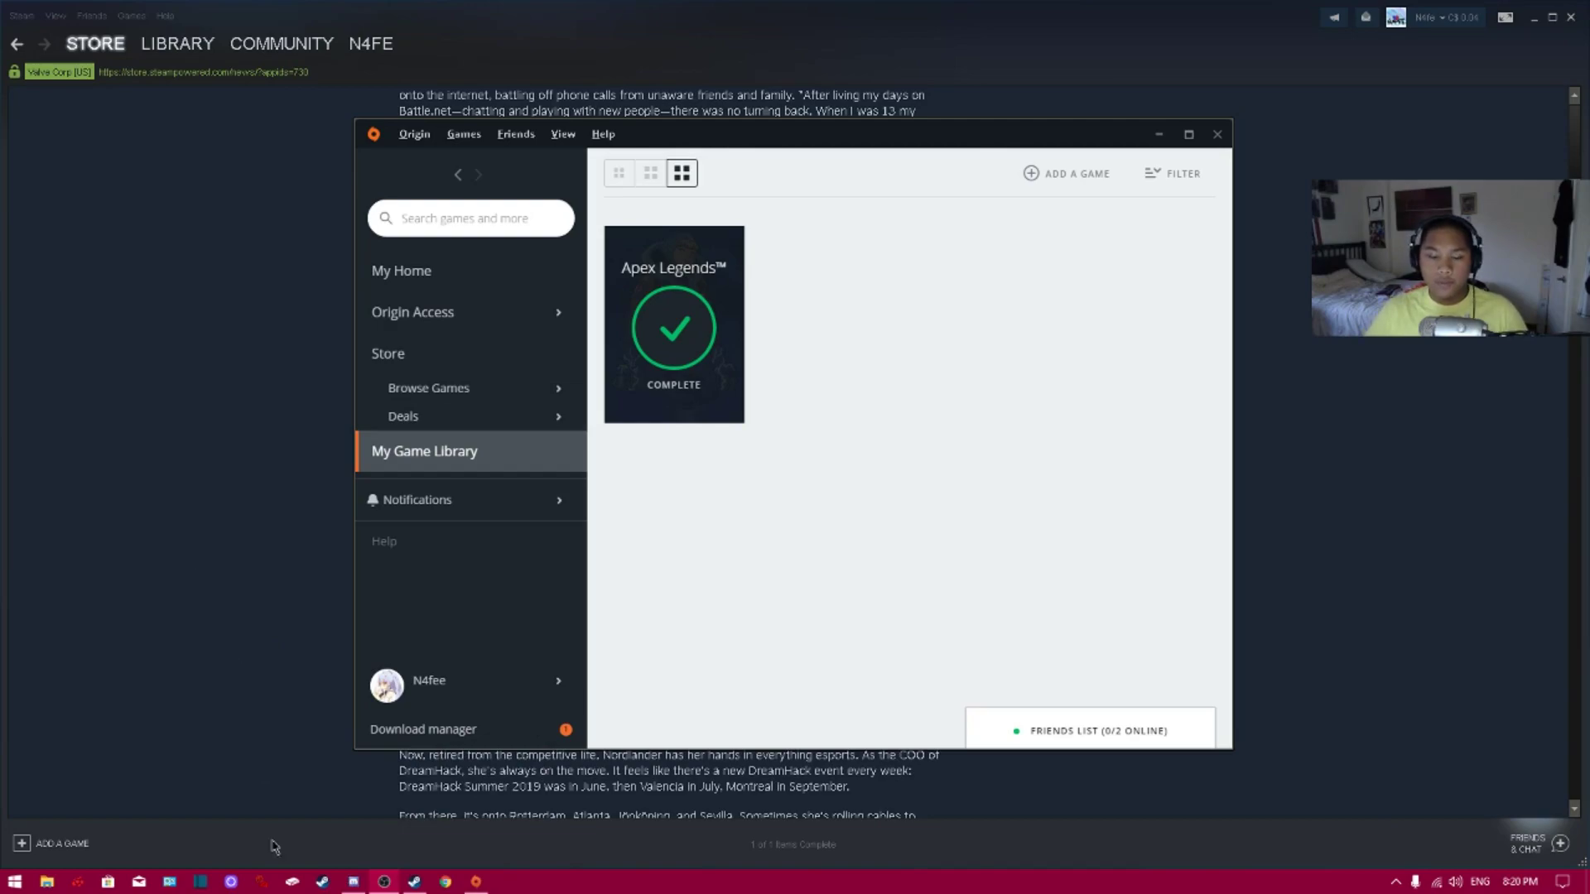
left_click(446, 881)
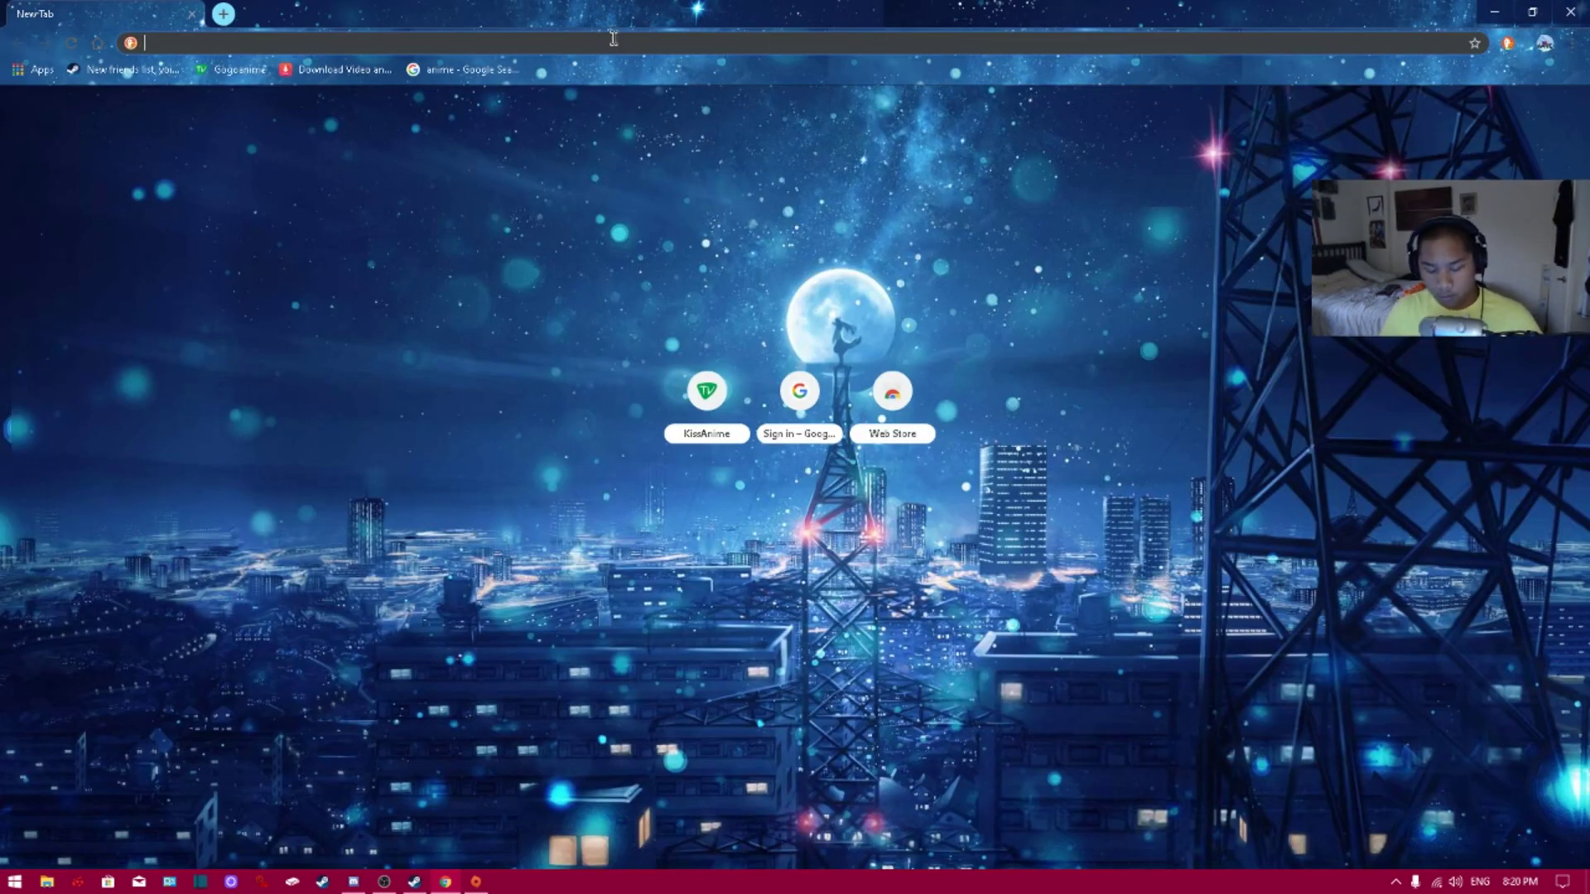
- Search 'origin' in Chrome, open the origin.com home page, and bring the Origin client forward
type("origin")
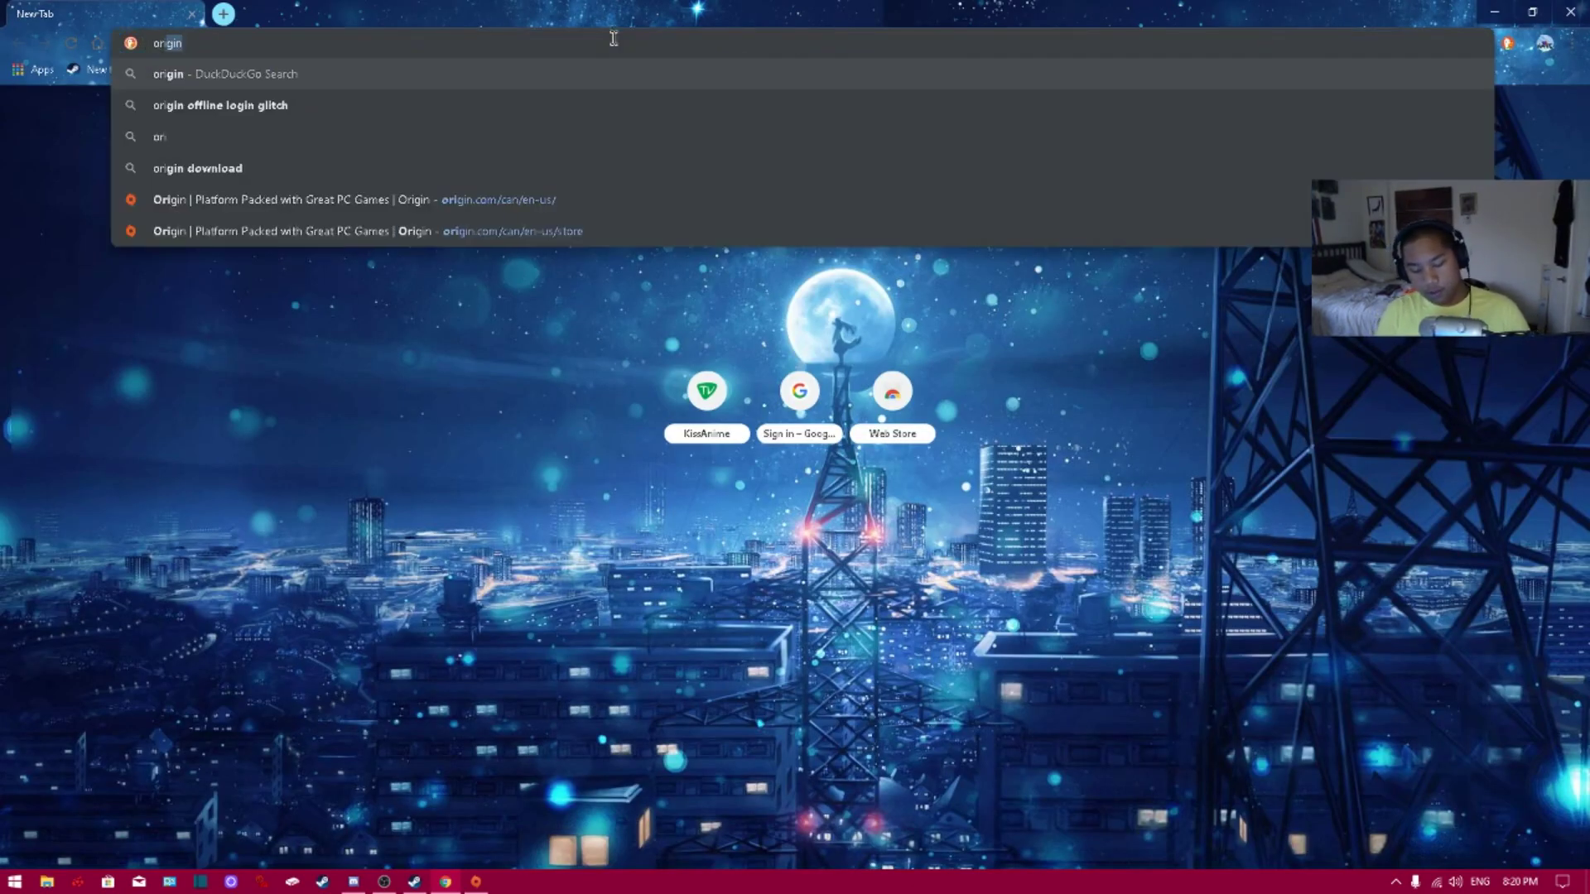
key("Return")
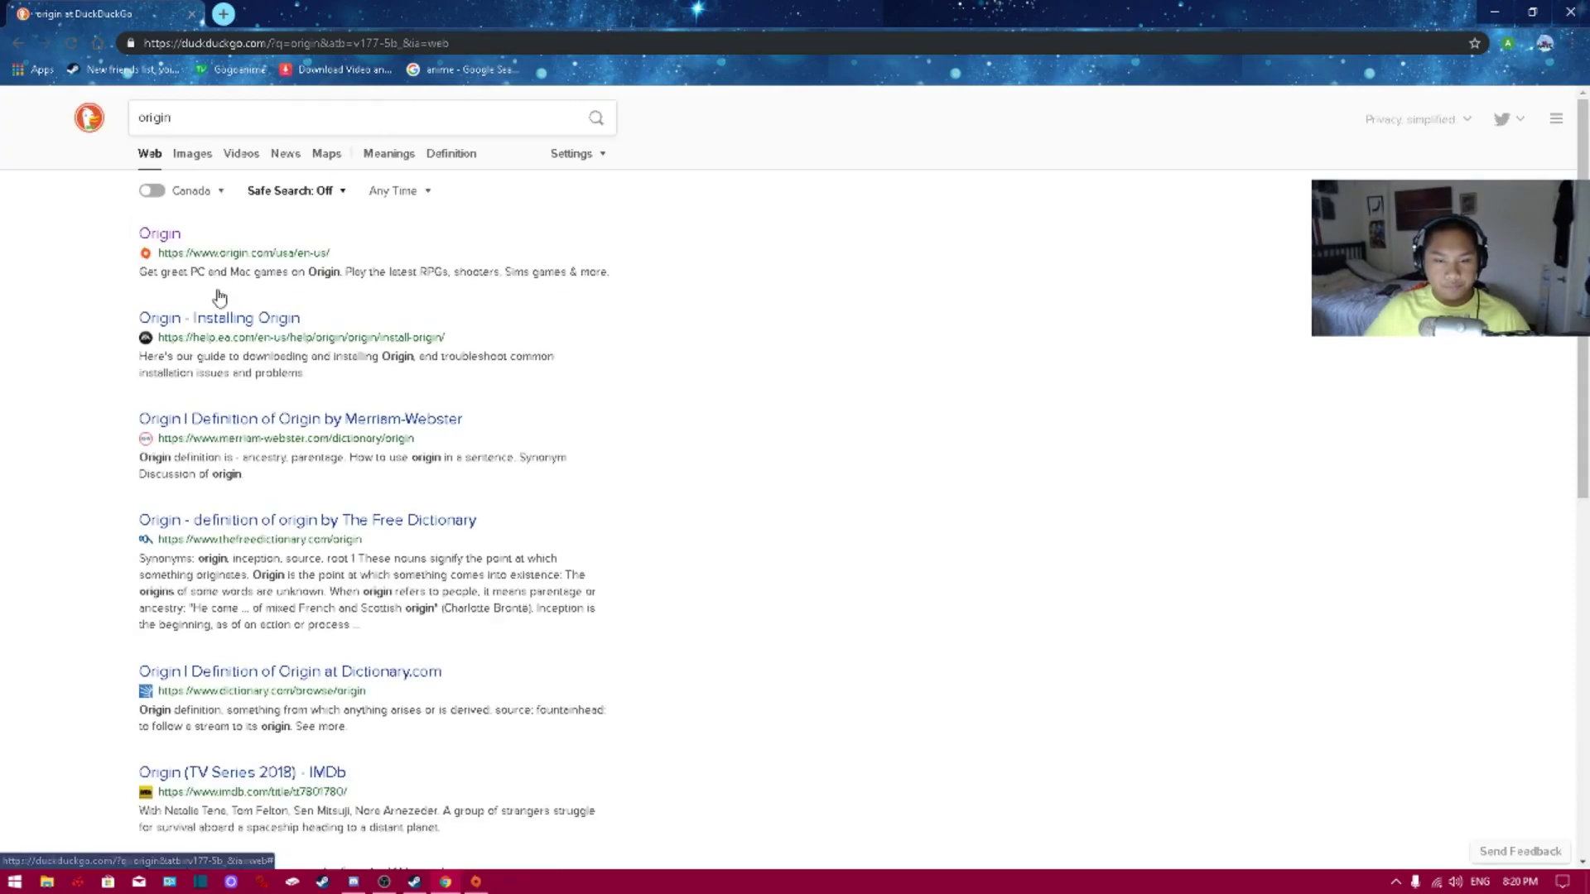
left_click(158, 235)
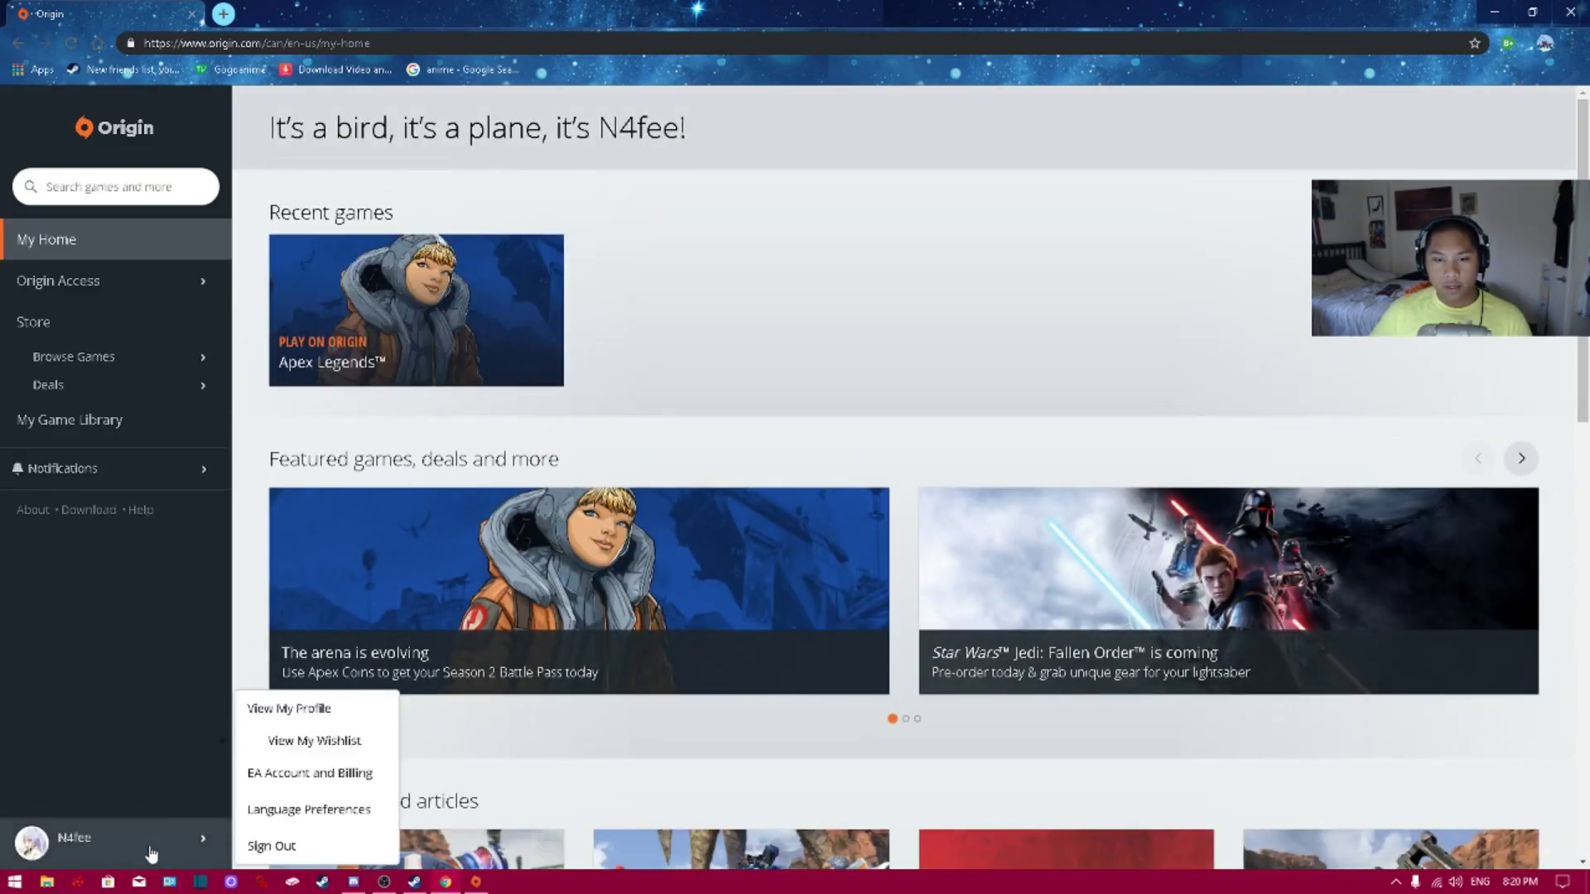
left_click(475, 881)
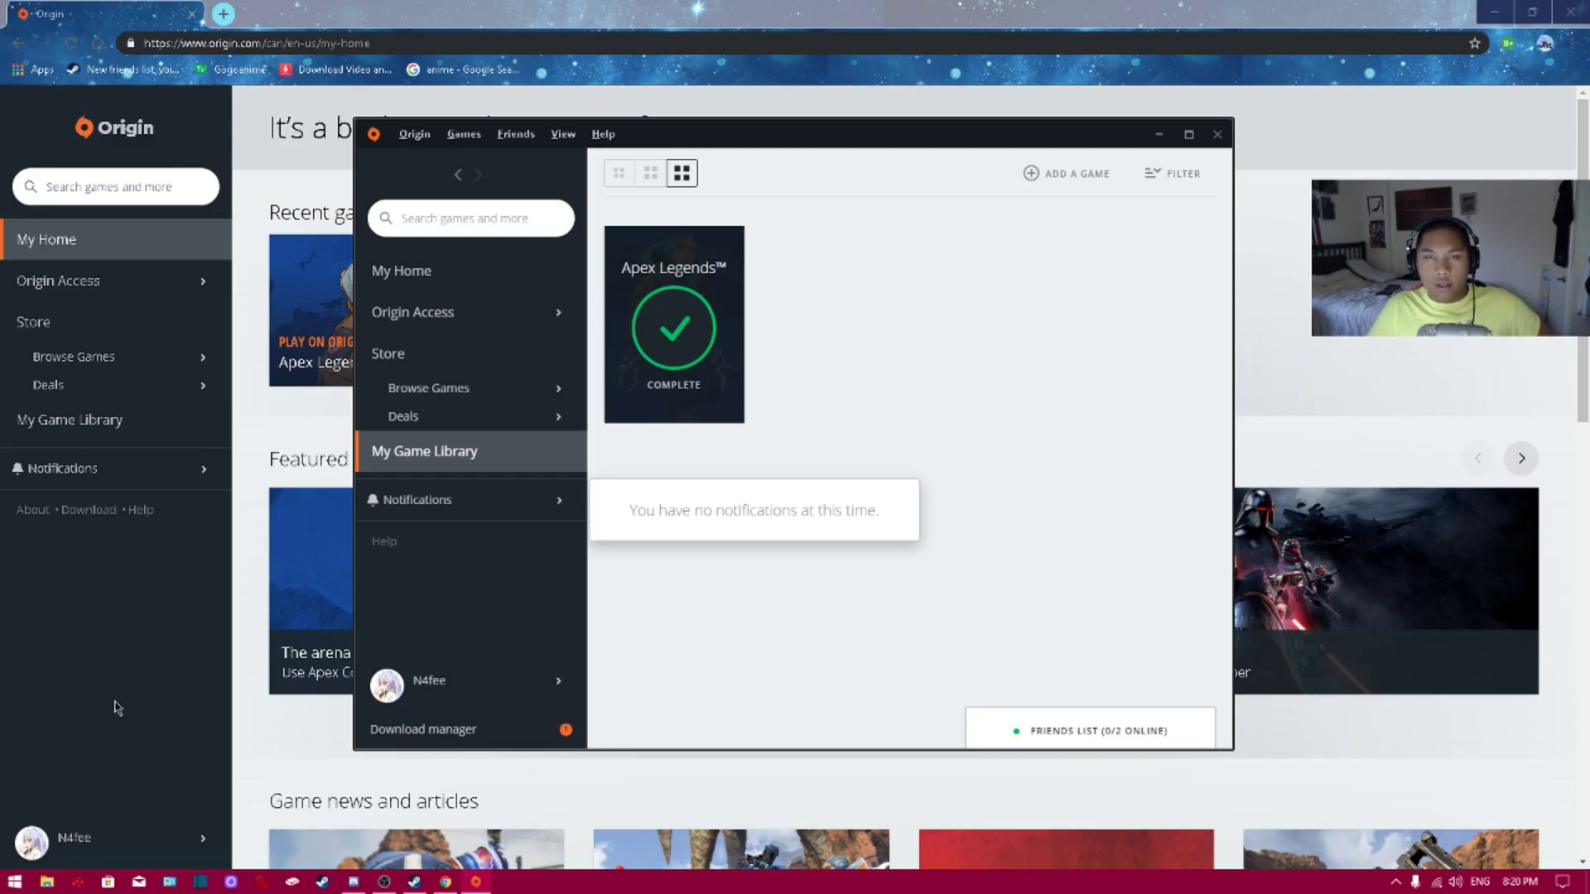
- Browse File Explorer to C:\Program Files (x86)\Origin and scroll to find the Origin uninstaller
left_click(48, 883)
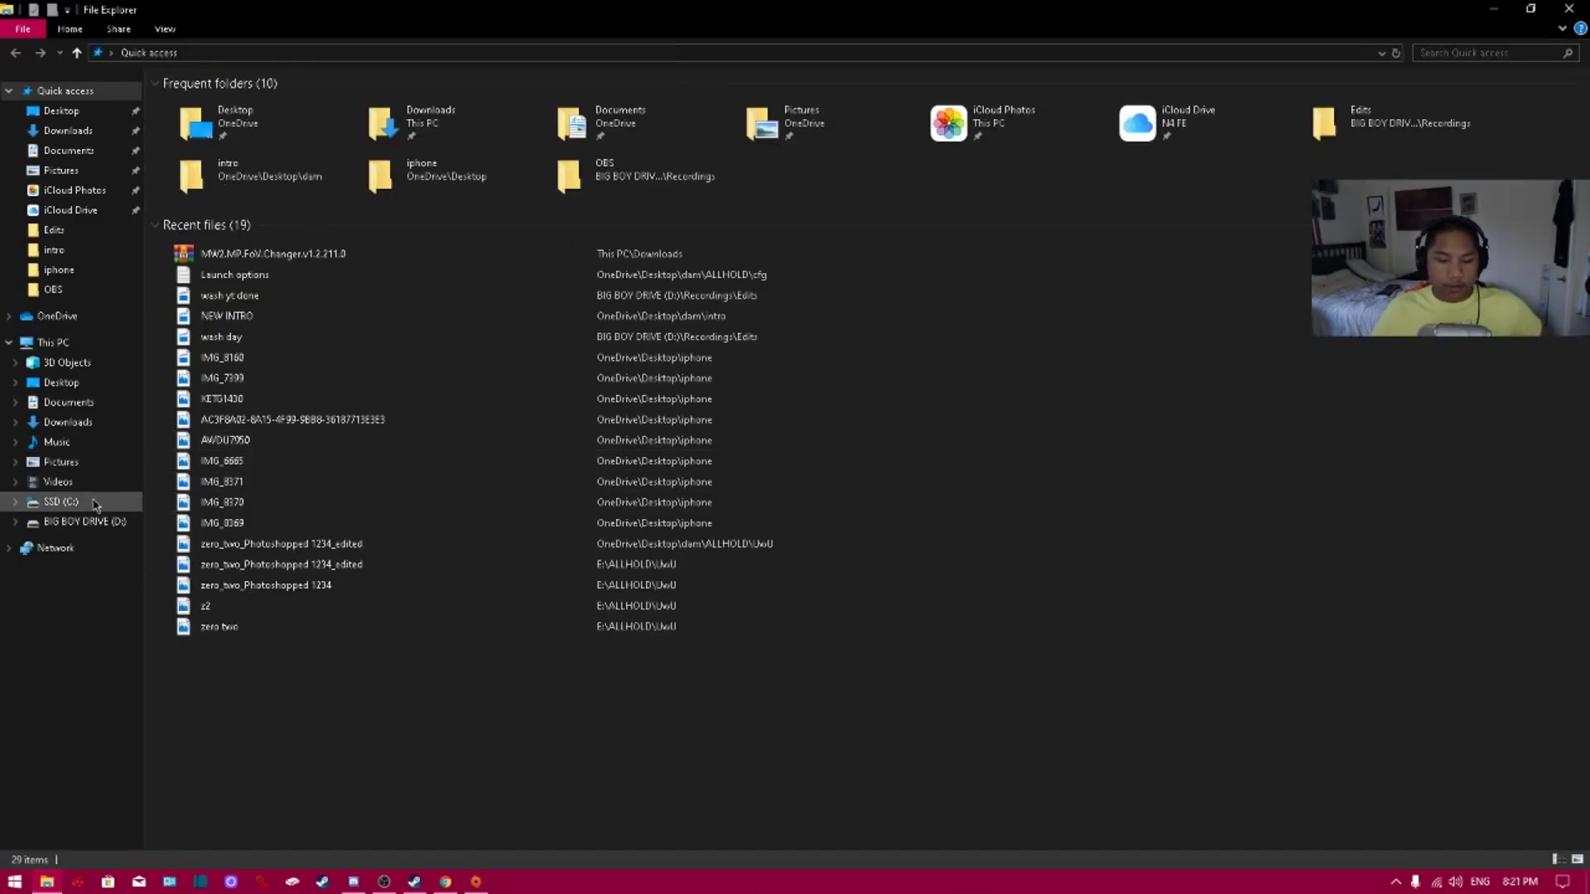
left_click(61, 502)
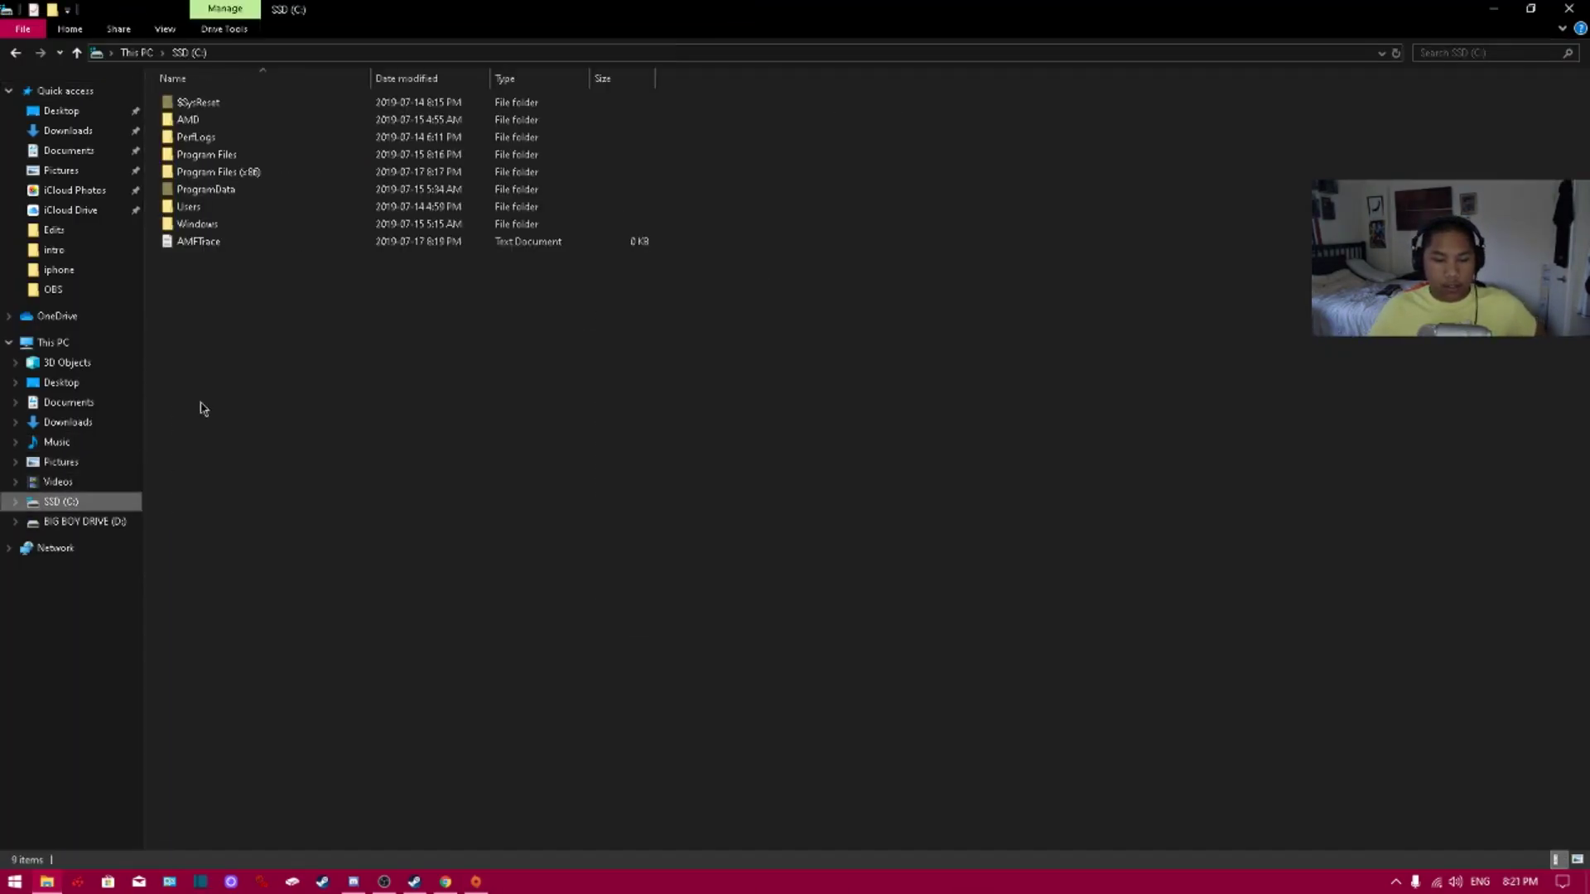
double_click(289, 174)
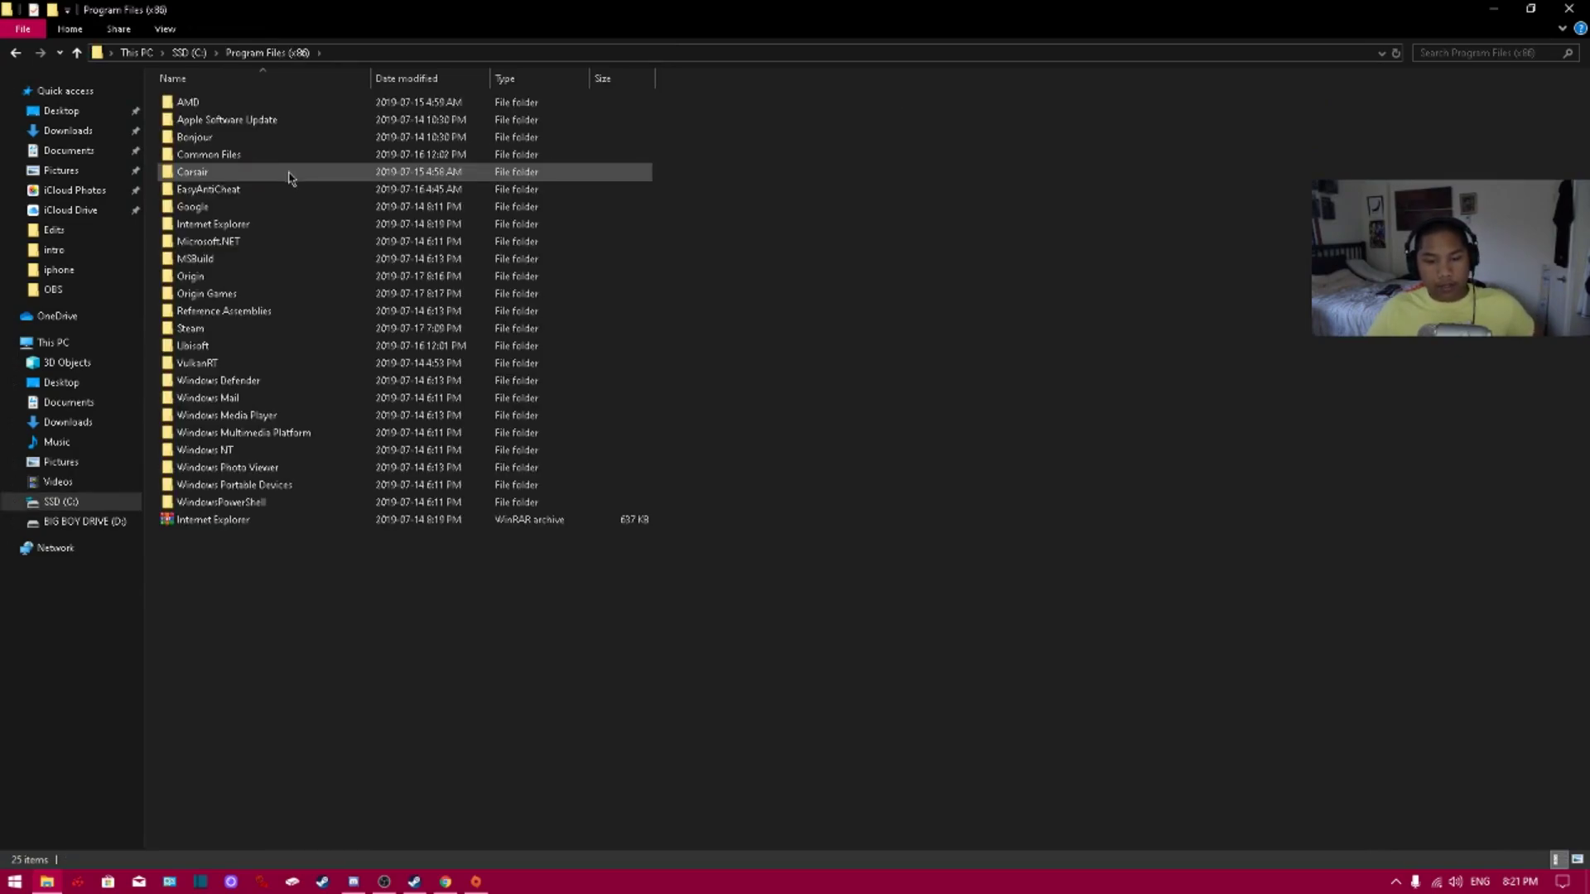
double_click(237, 278)
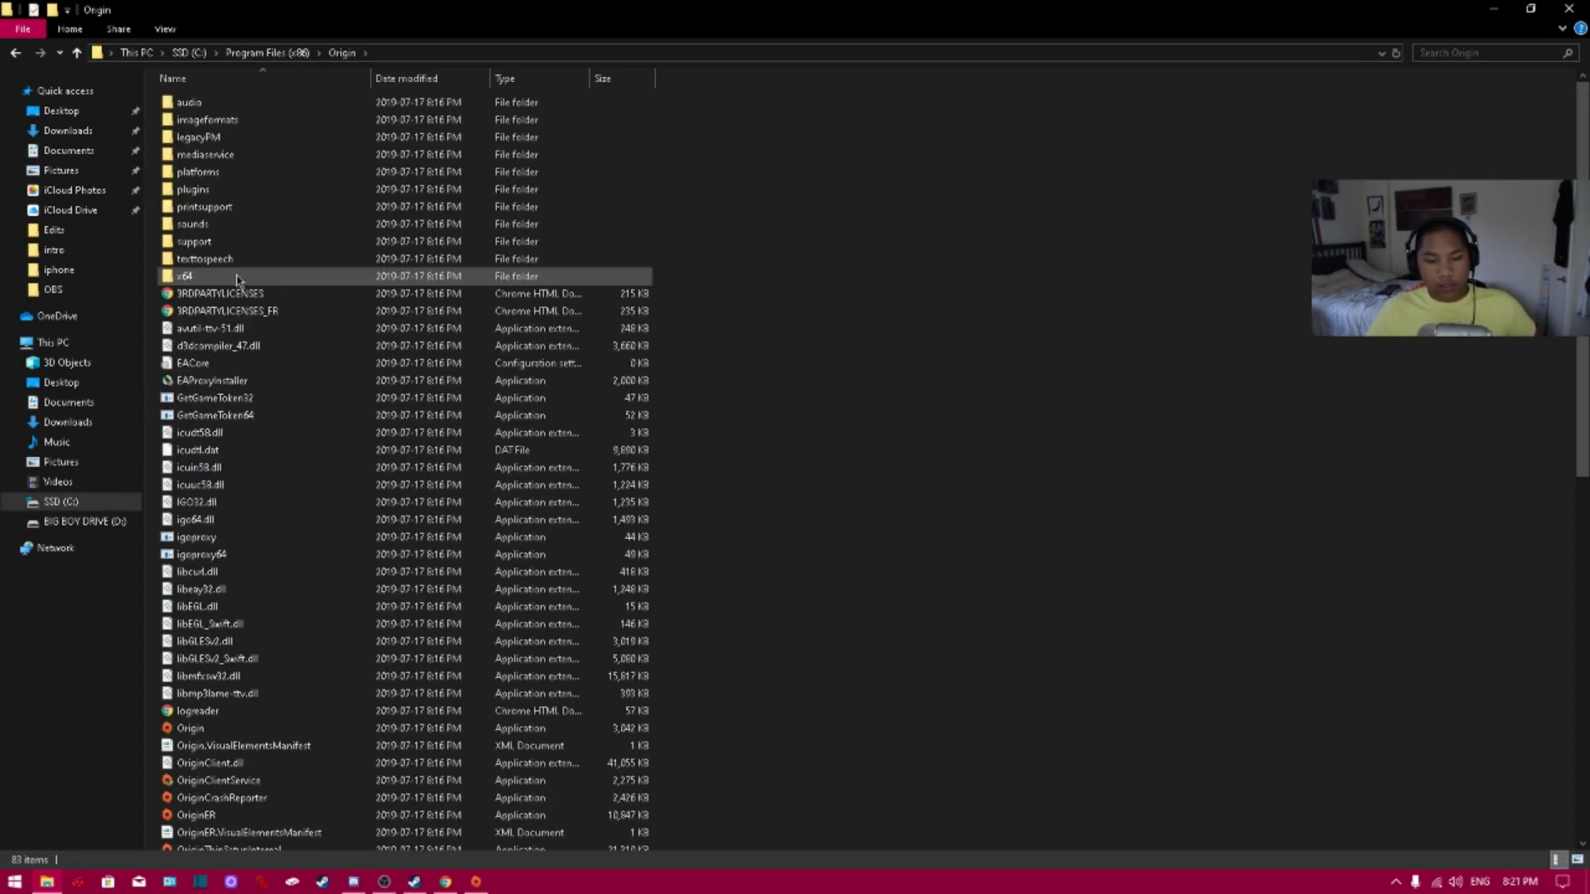
scroll(241, 332, "down", 5)
scroll(249, 397, "down", 4)
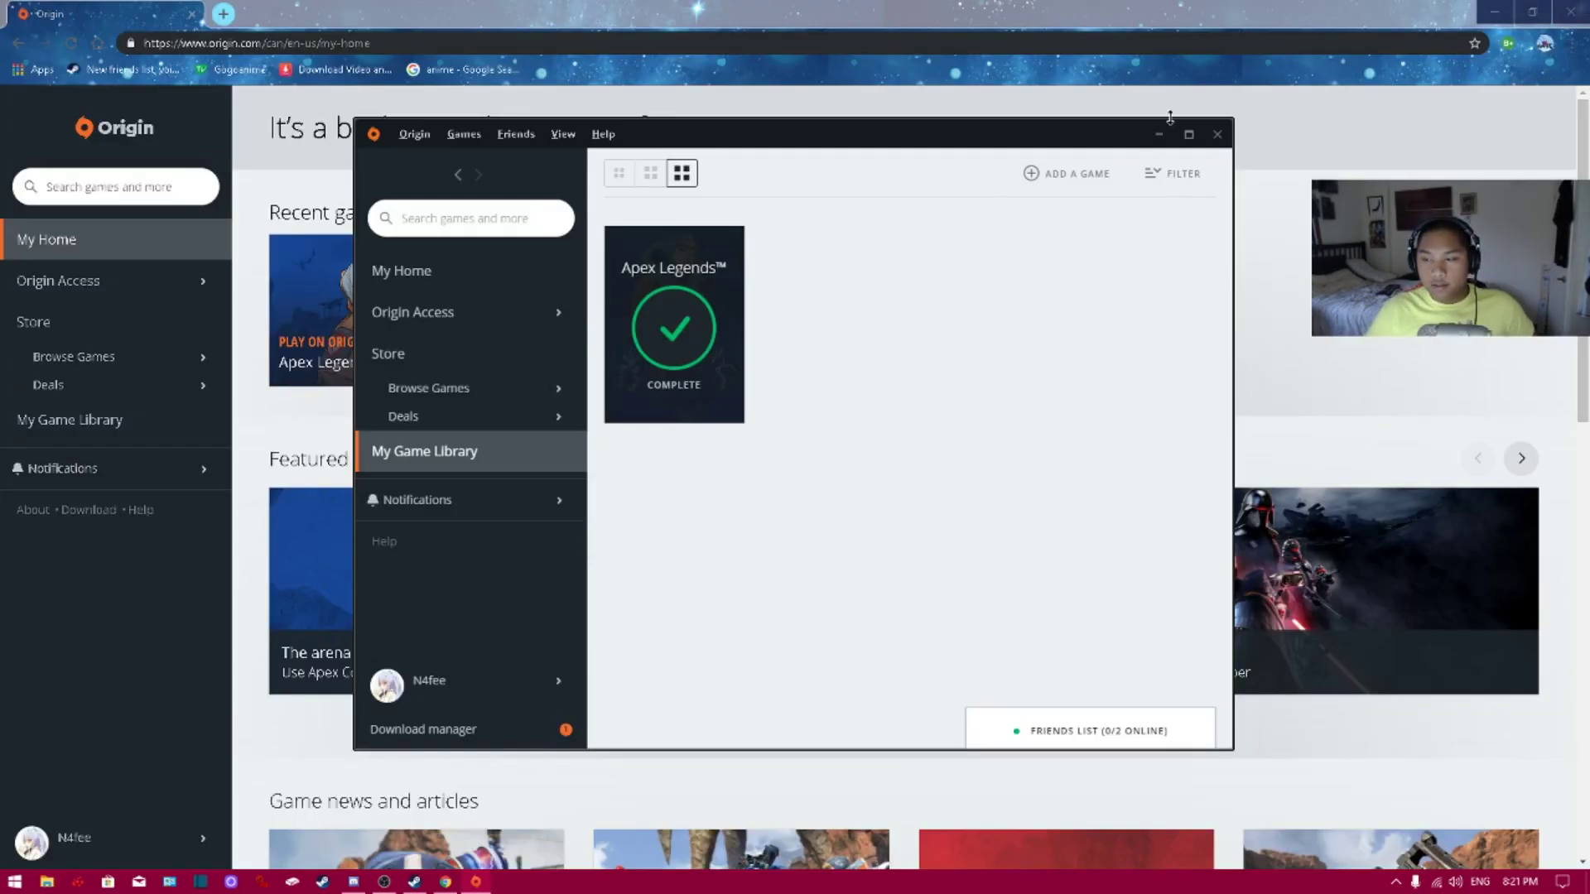
- Close the Origin client, open Apex Legends in origin.com's game library, and launch it through Origin
left_click(1217, 134)
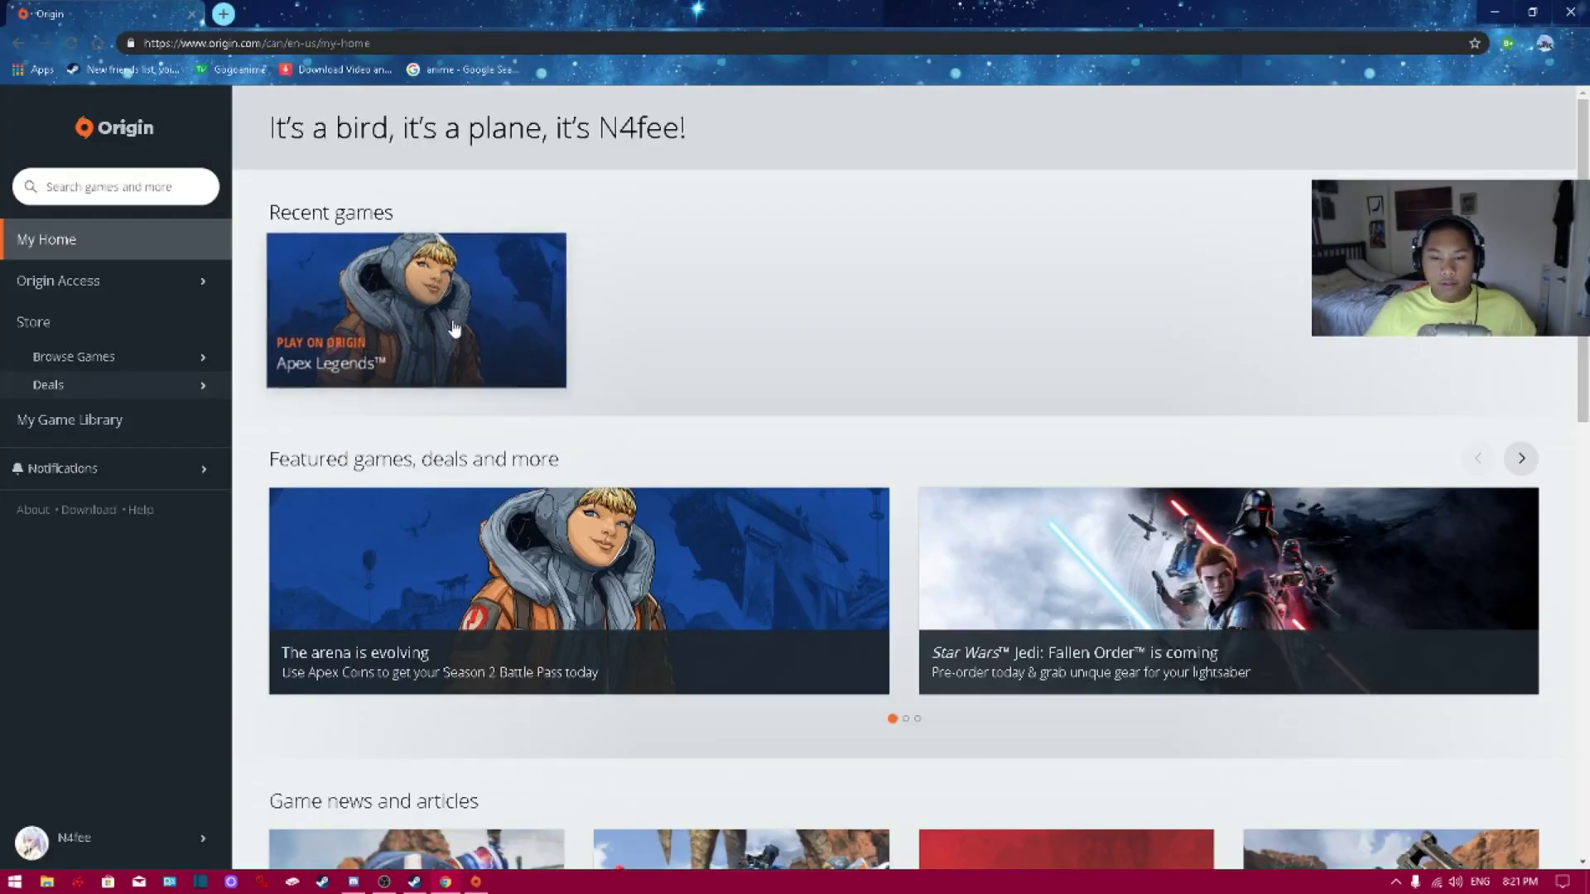
left_click(108, 421)
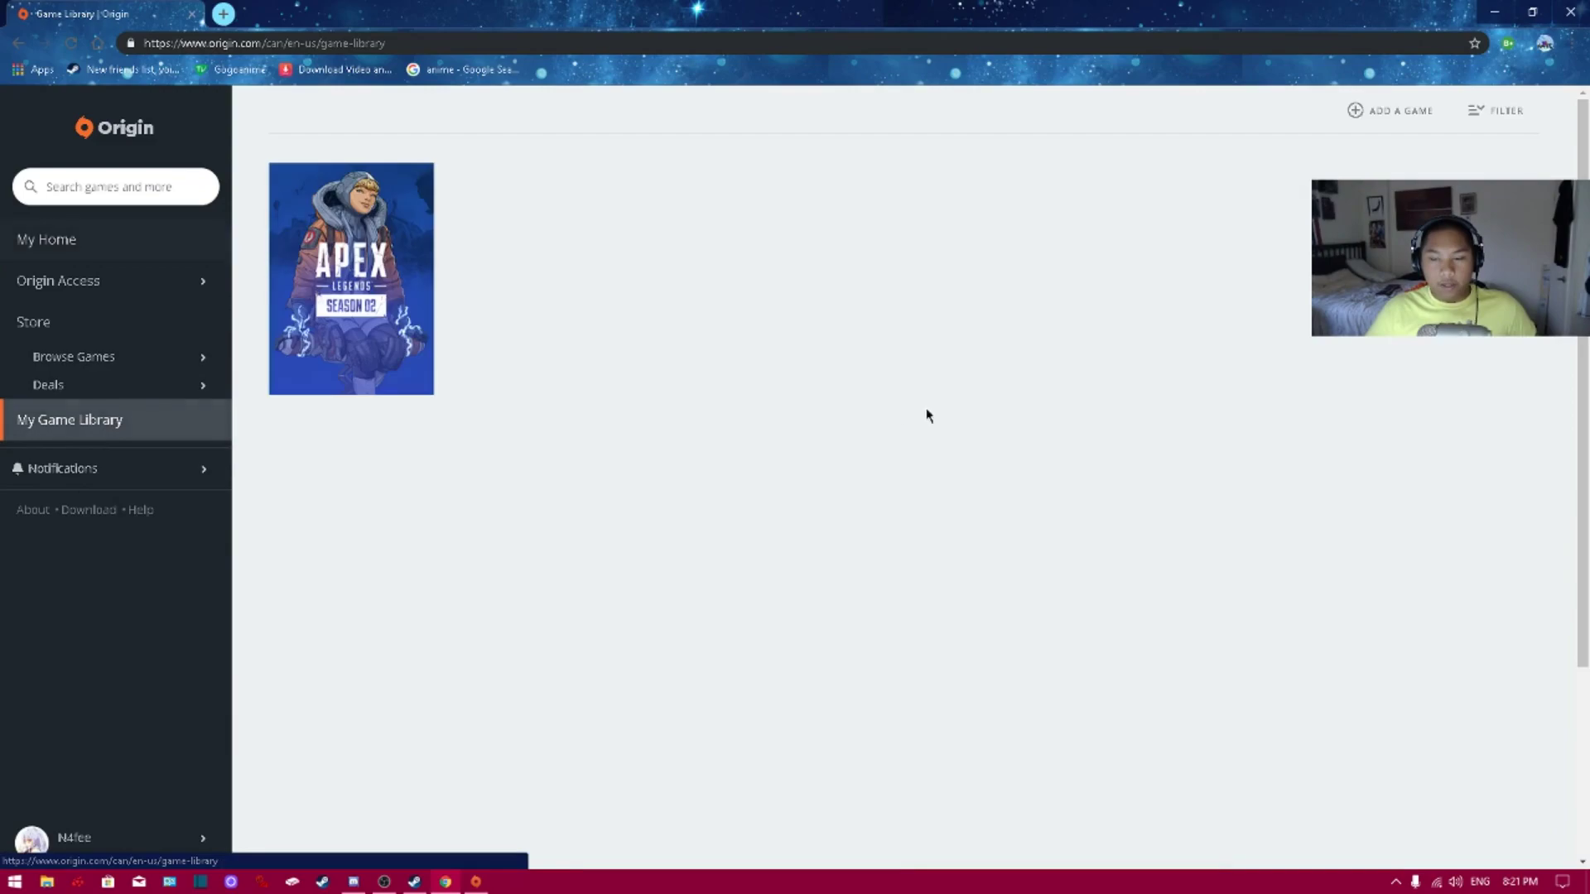
left_click(320, 281)
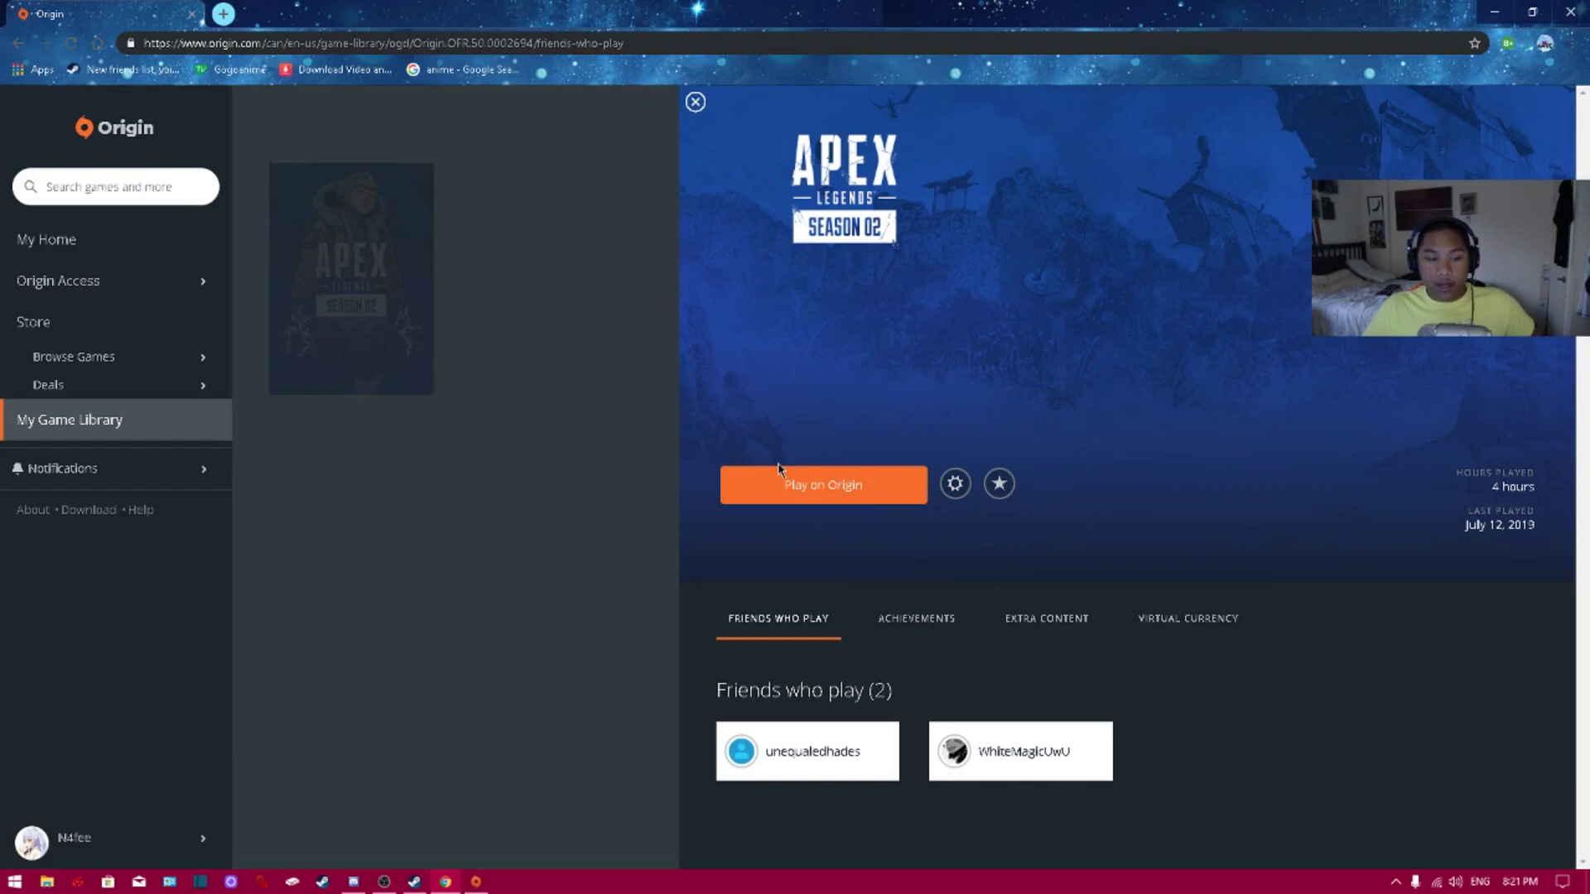
left_click(476, 881)
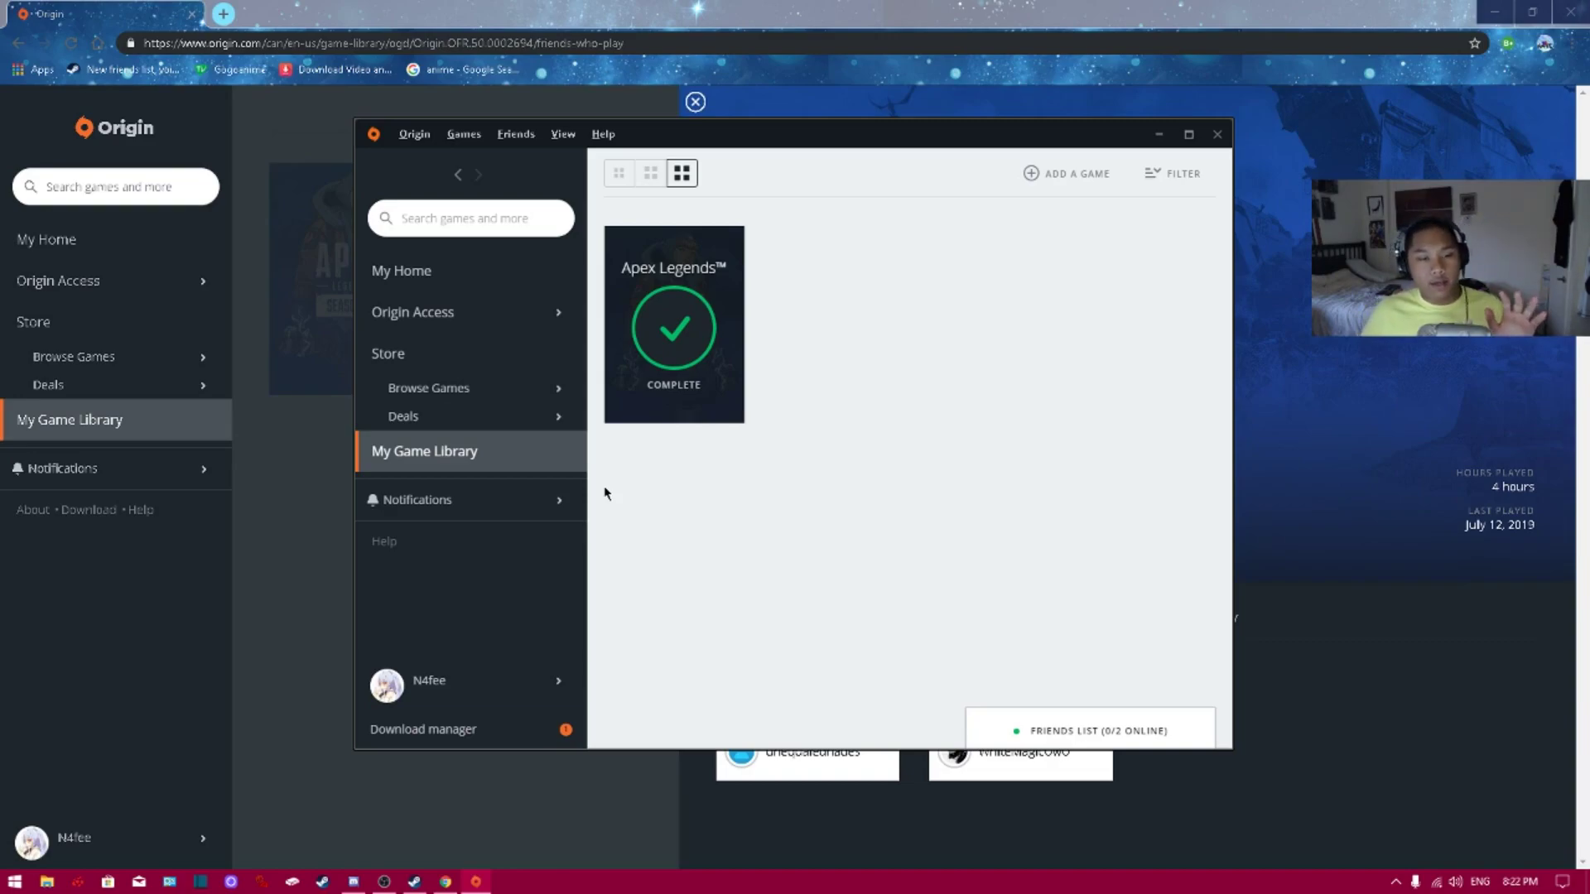
left_click(569, 514)
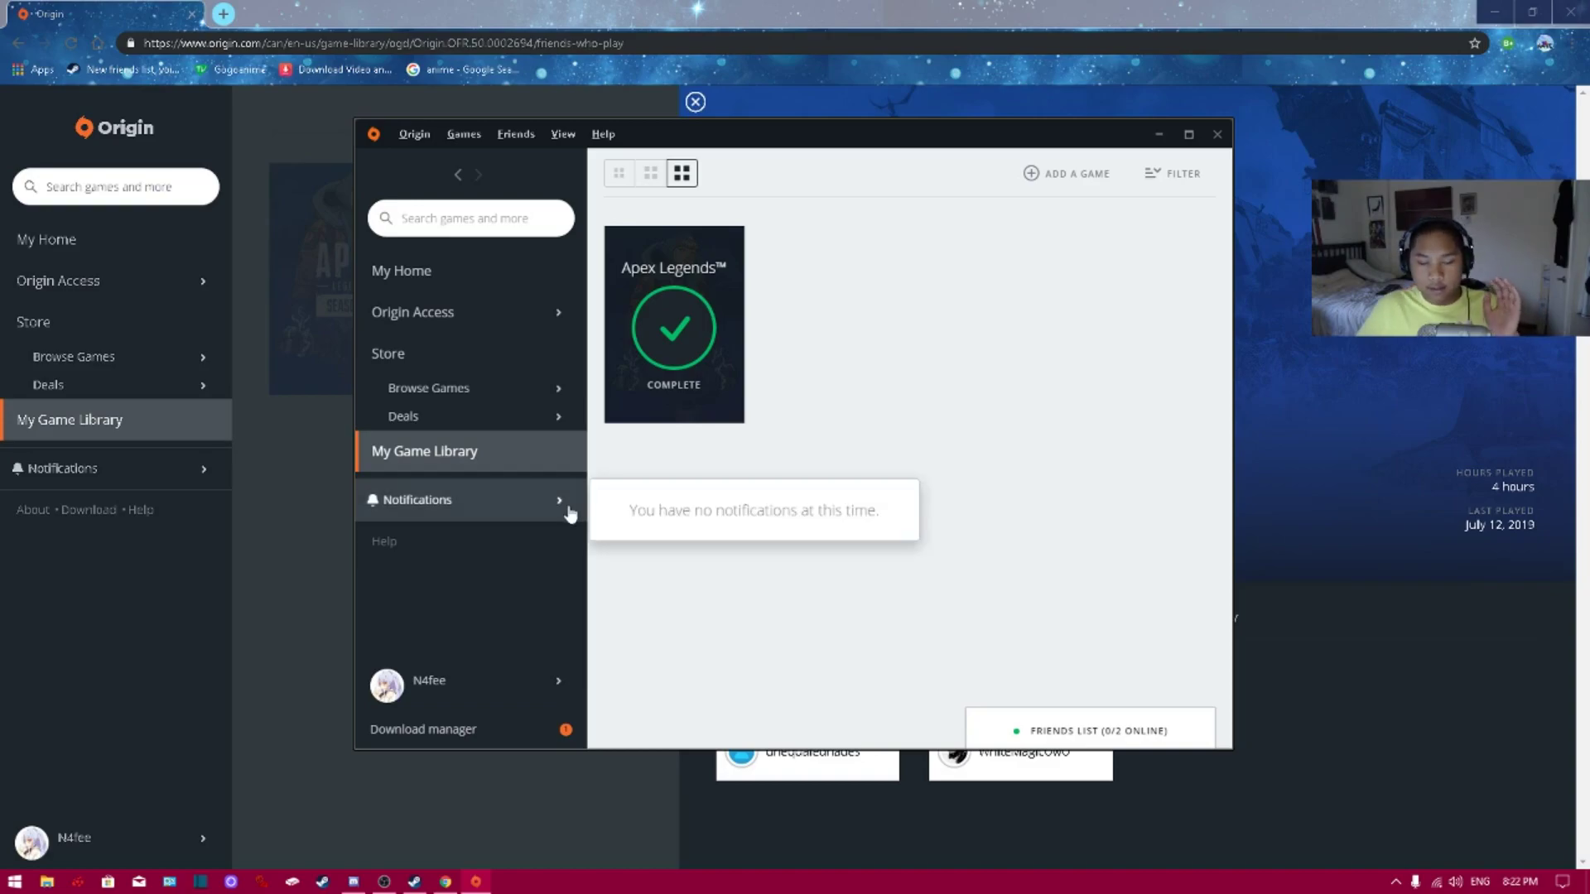